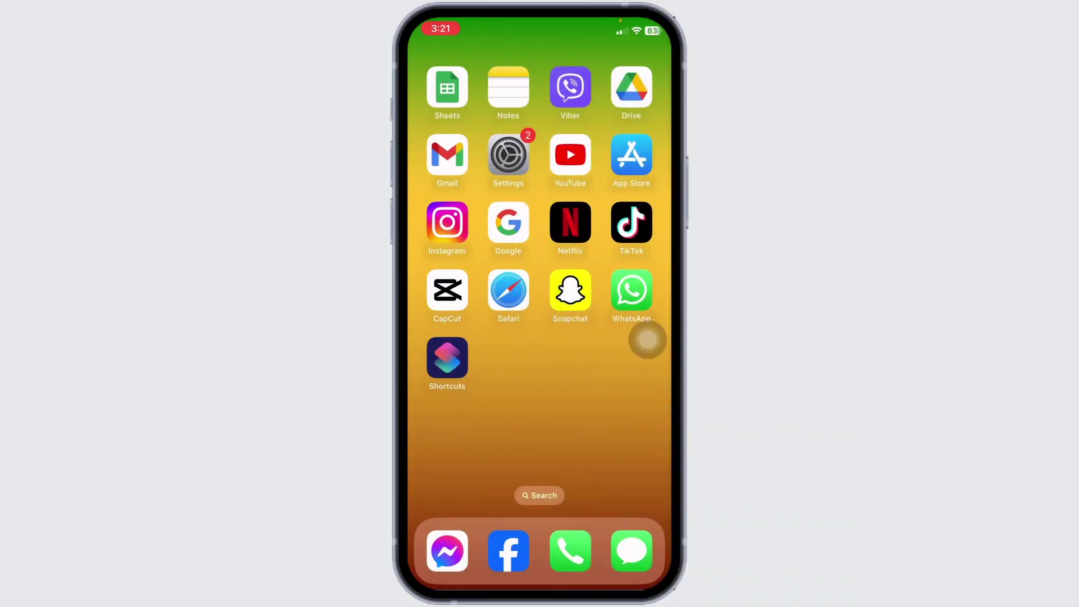
# - Go from the Settings app to the Safari settings page
pyautogui.click(508, 156)
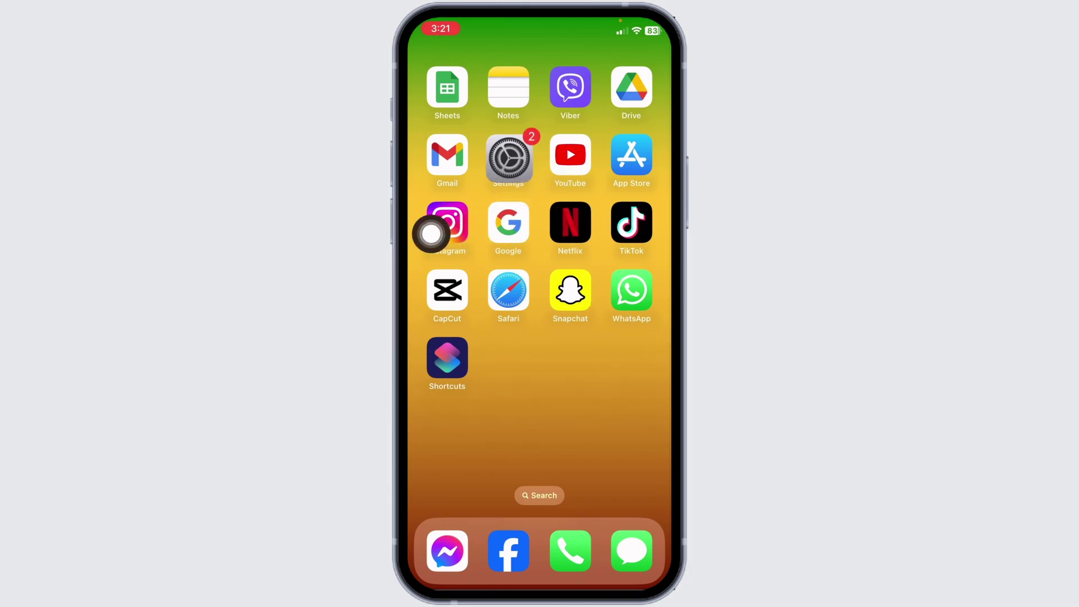
pyautogui.scroll(-5, 432, 296)
pyautogui.scroll(-10, 431, 235)
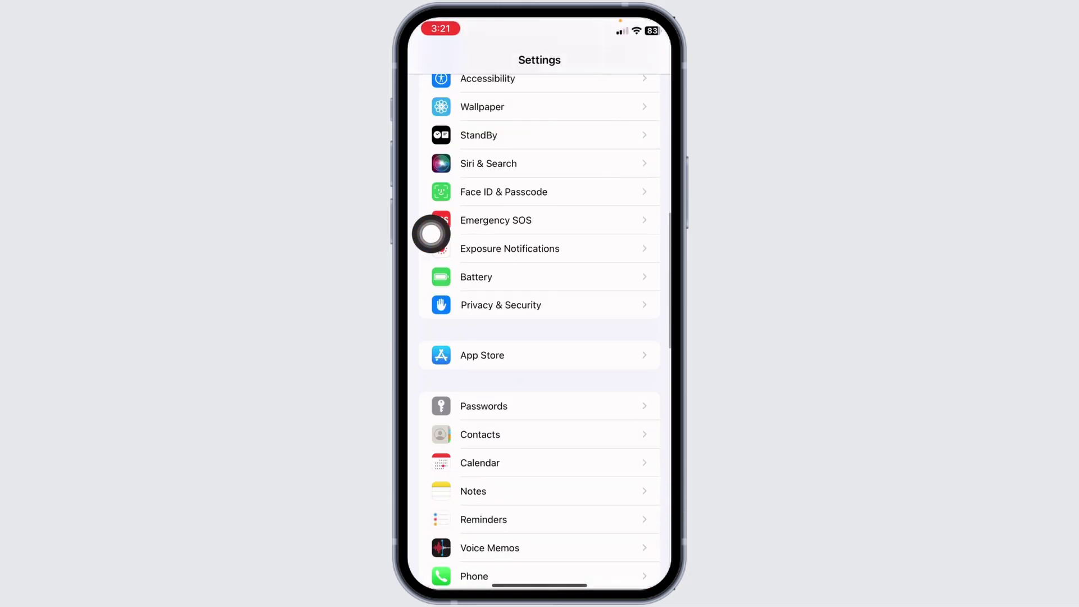
pyautogui.scroll(-2, 431, 236)
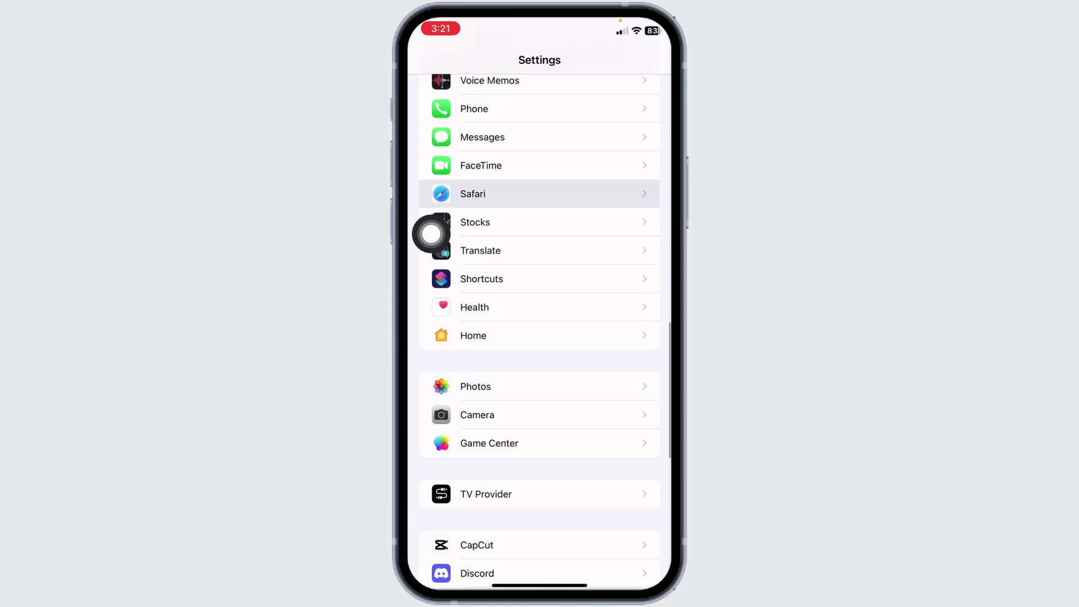
pyautogui.click(472, 194)
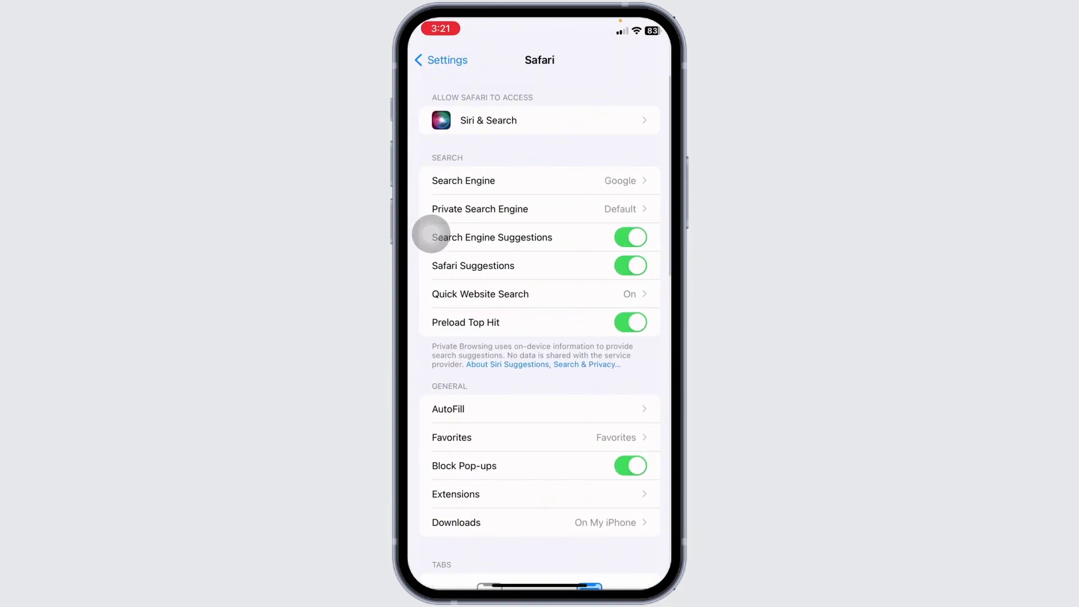
pyautogui.scroll(-10, 432, 235)
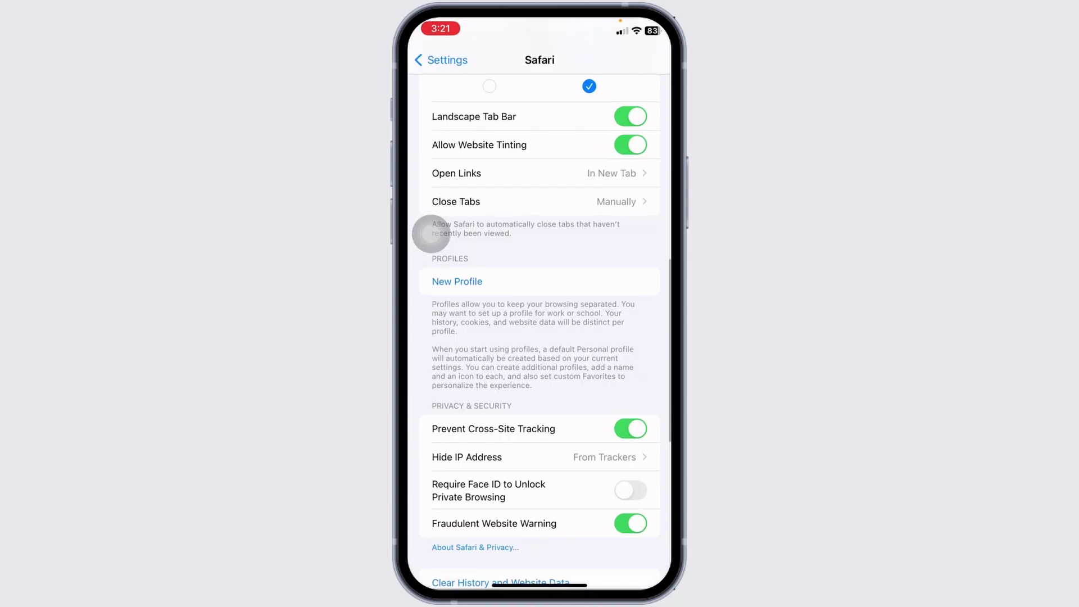
pyautogui.scroll(-8, 432, 235)
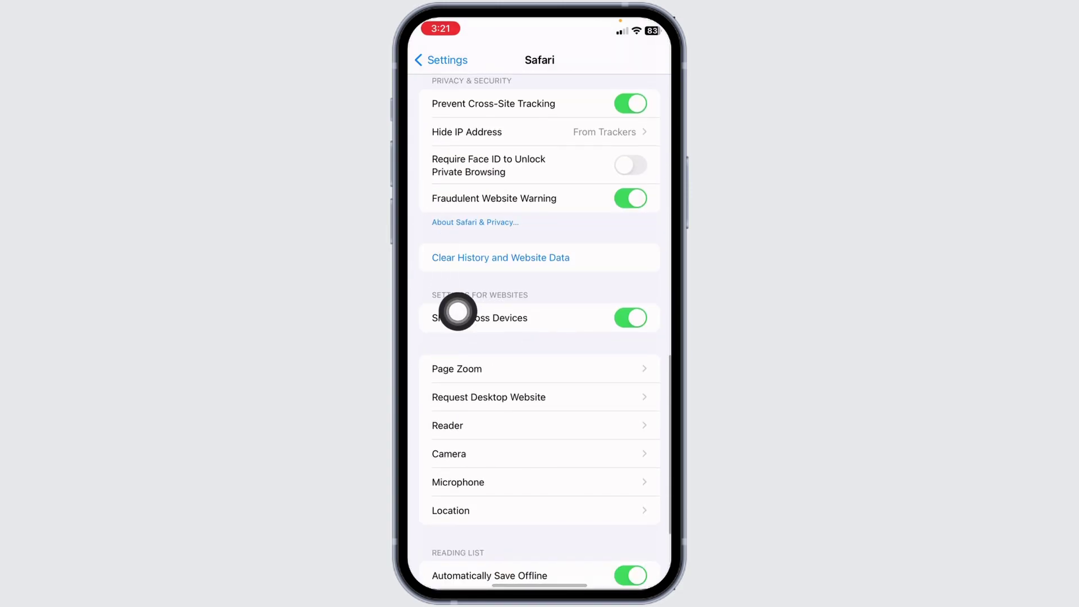
# - Clear Safari history and website data with the All history time range
pyautogui.click(501, 256)
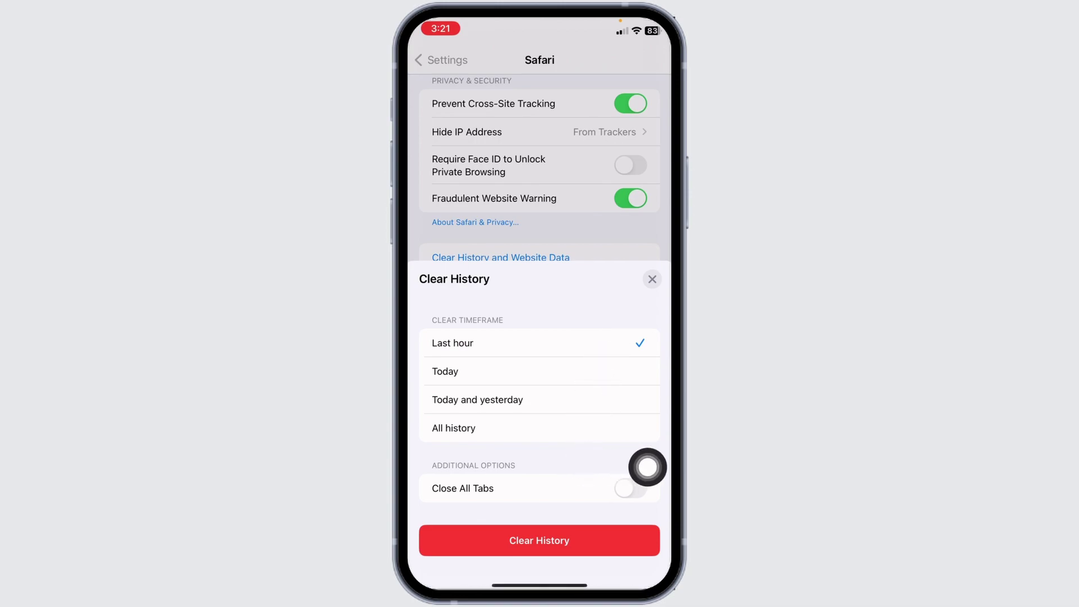
pyautogui.click(590, 427)
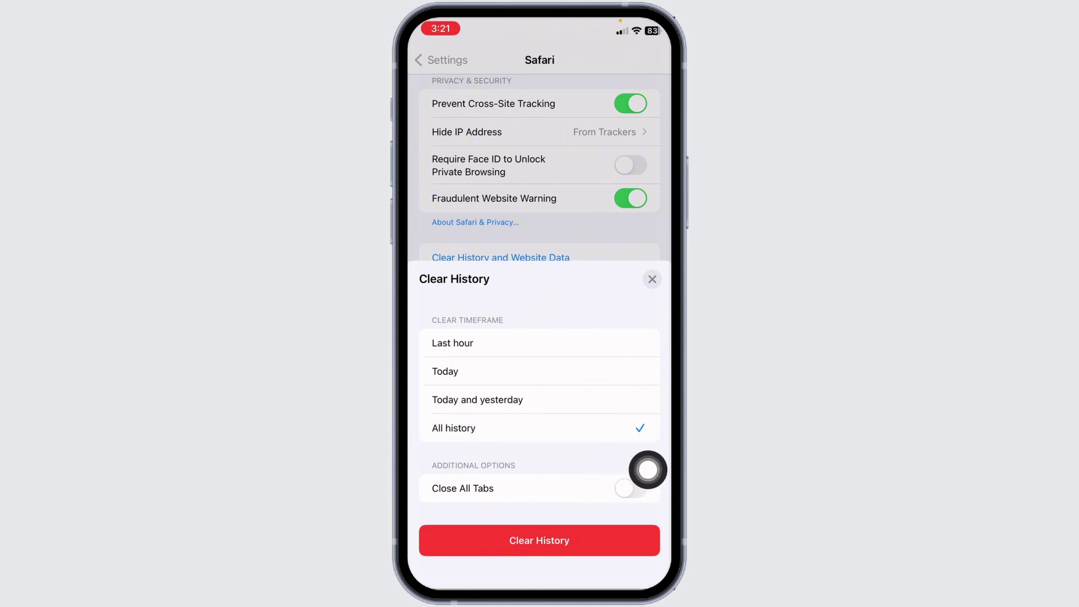
pyautogui.click(539, 540)
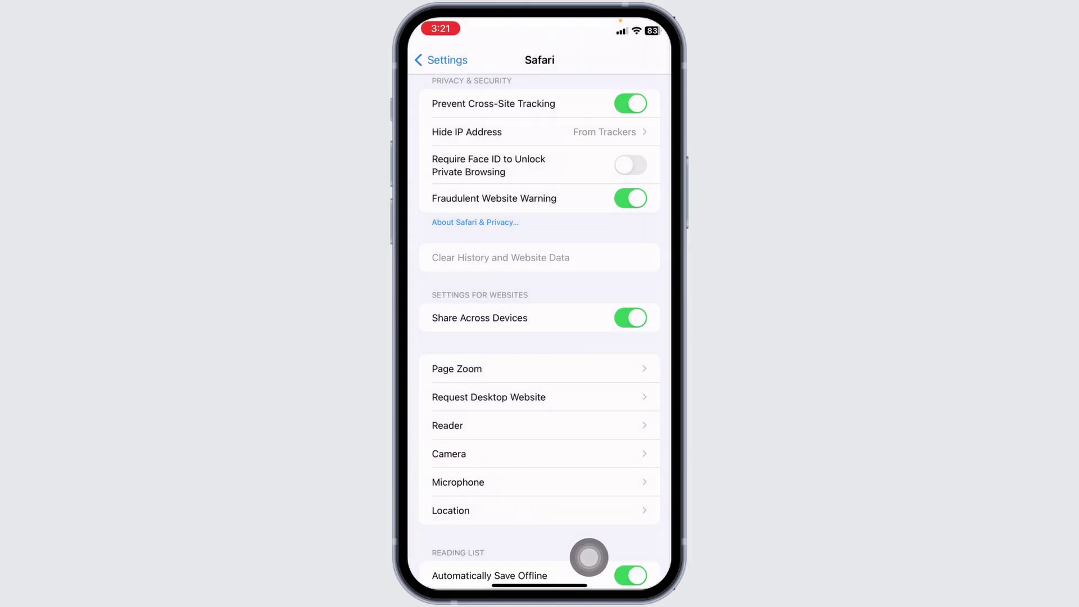
# - Launch the Google app from the home screen and show its profile avatar menu
pyautogui.moveTo(589, 581); pyautogui.dragTo(589, 421)
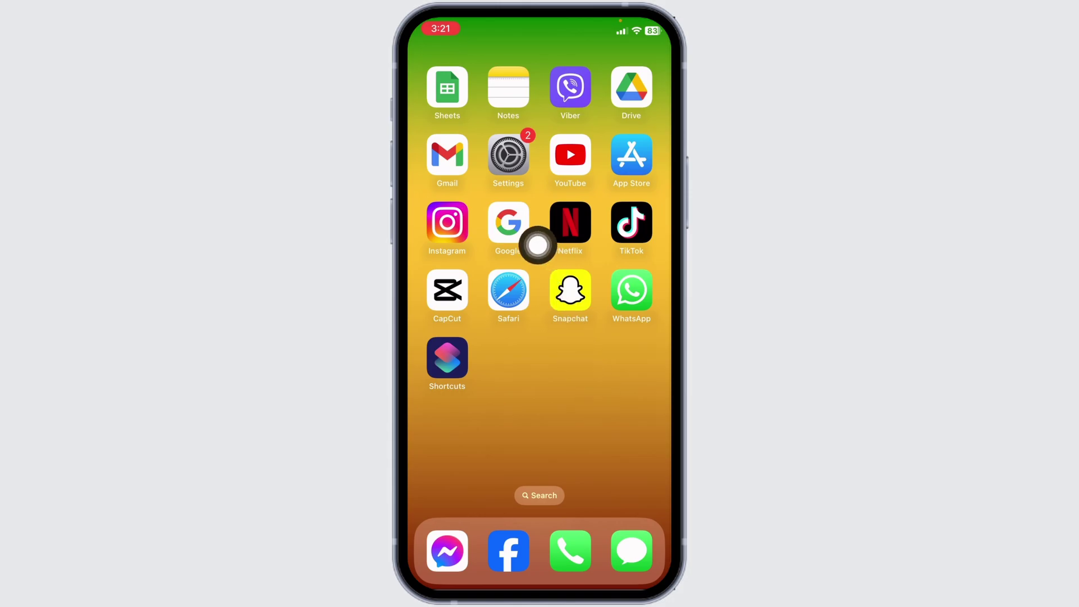
pyautogui.click(508, 224)
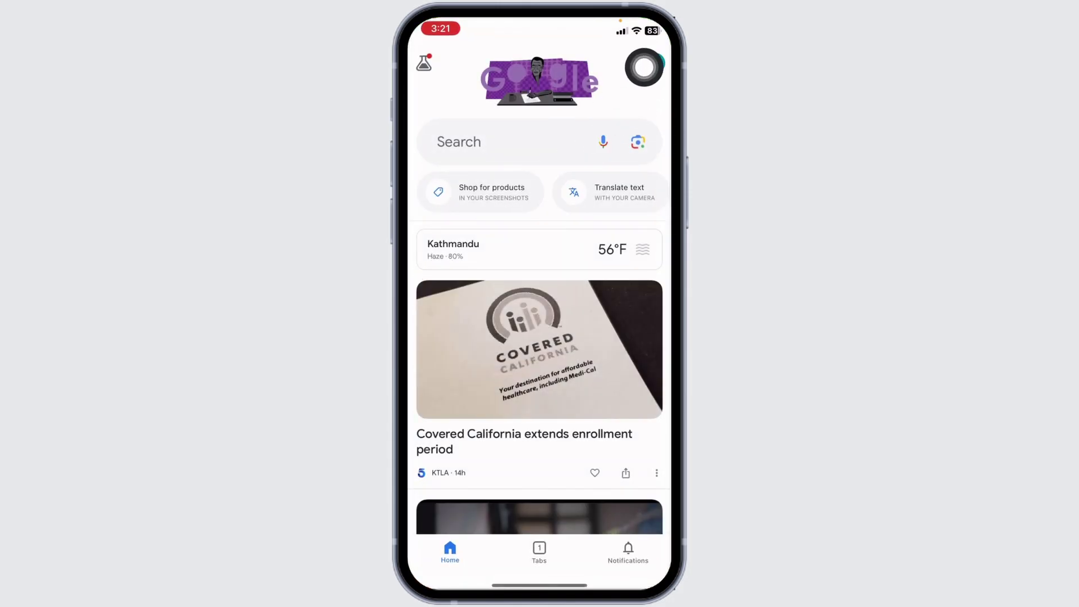
pyautogui.click(645, 61)
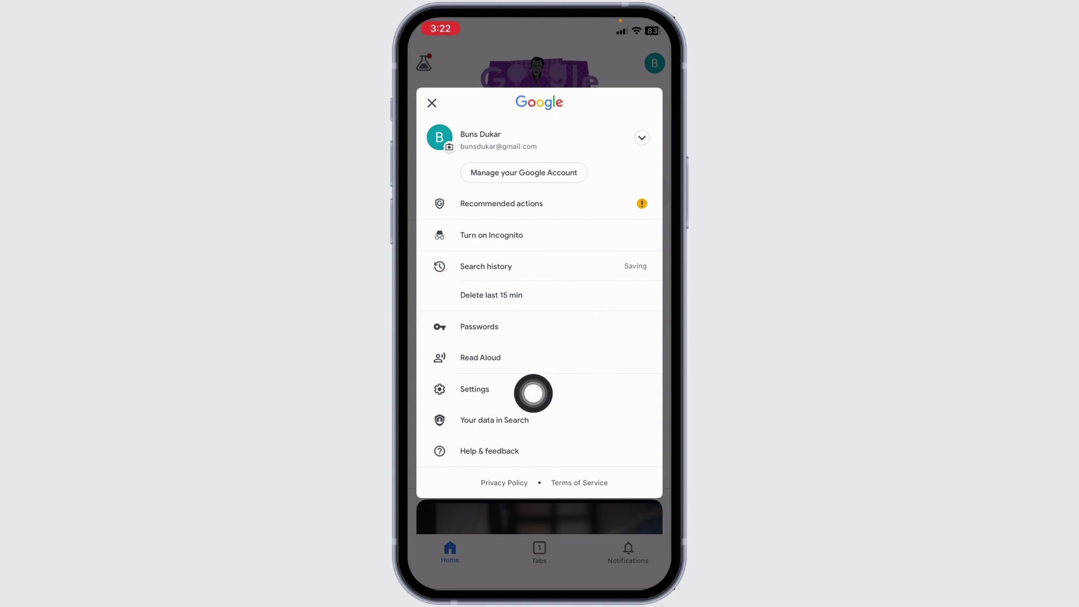
# - Reach the Google app's History options under Settings > Privacy and Security
pyautogui.click(624, 389)
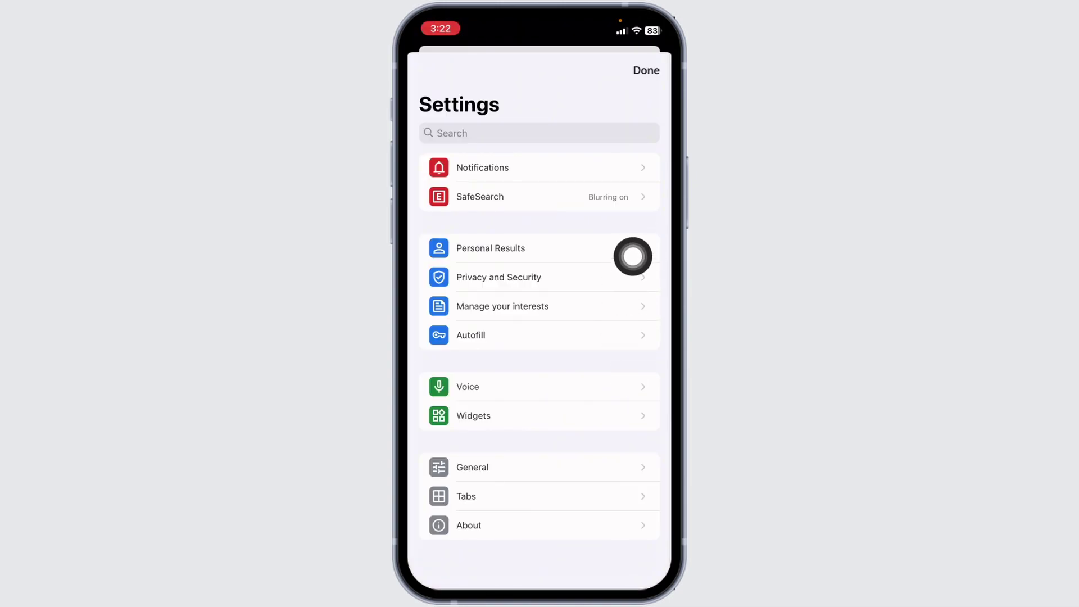
pyautogui.click(647, 282)
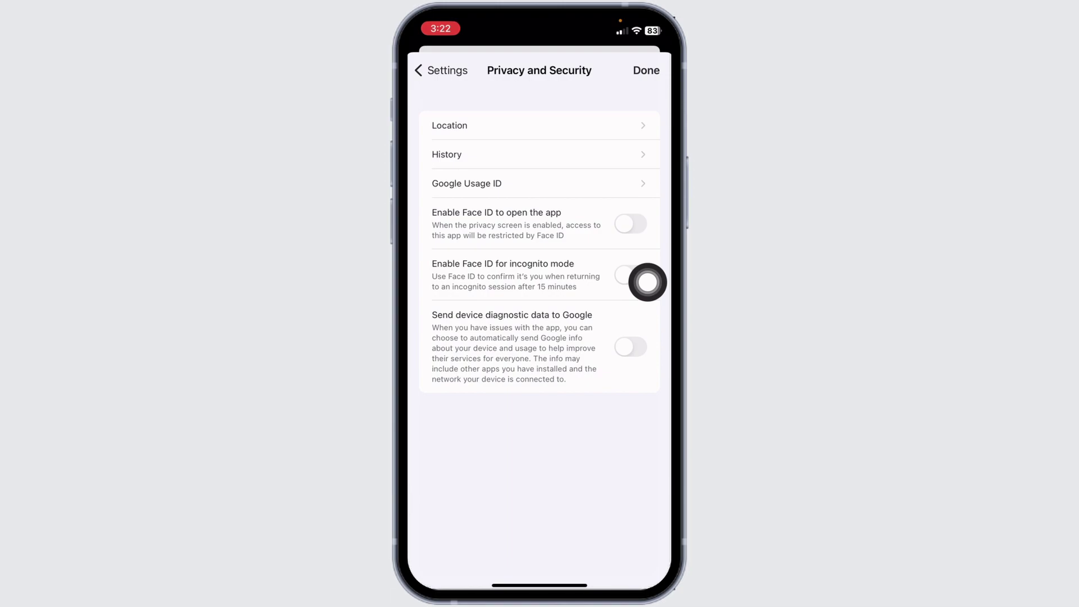
pyautogui.click(646, 166)
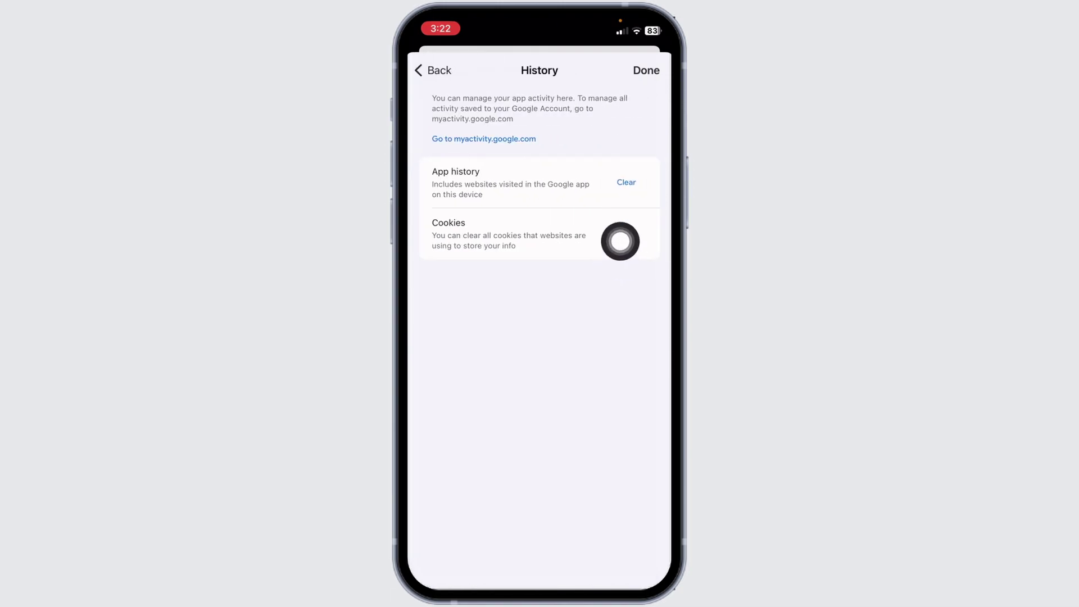
# - Clear all cookies and the on-device app history
pyautogui.click(627, 232)
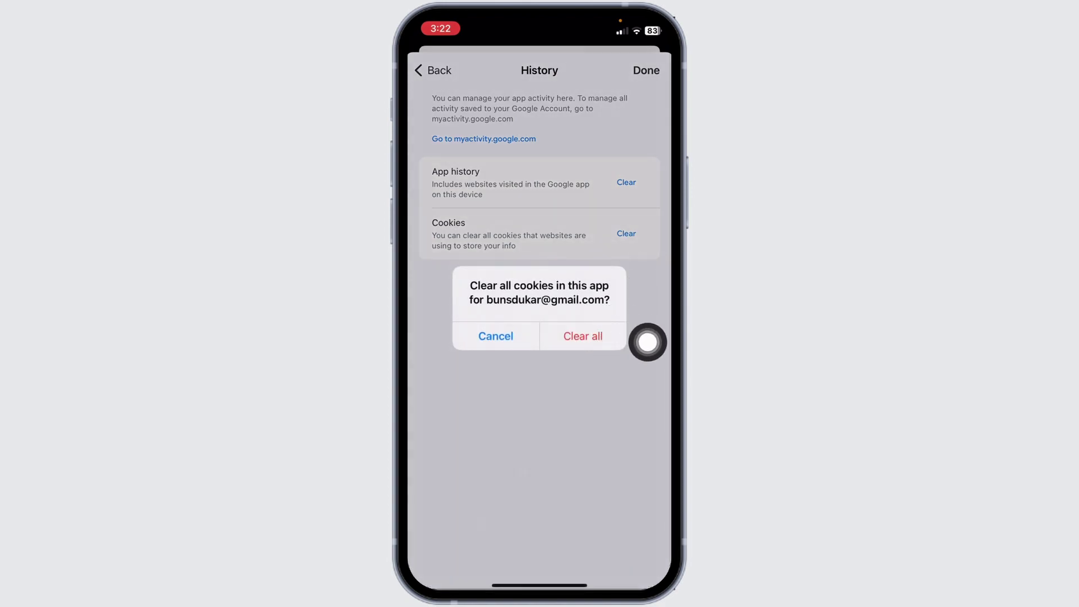
pyautogui.click(582, 335)
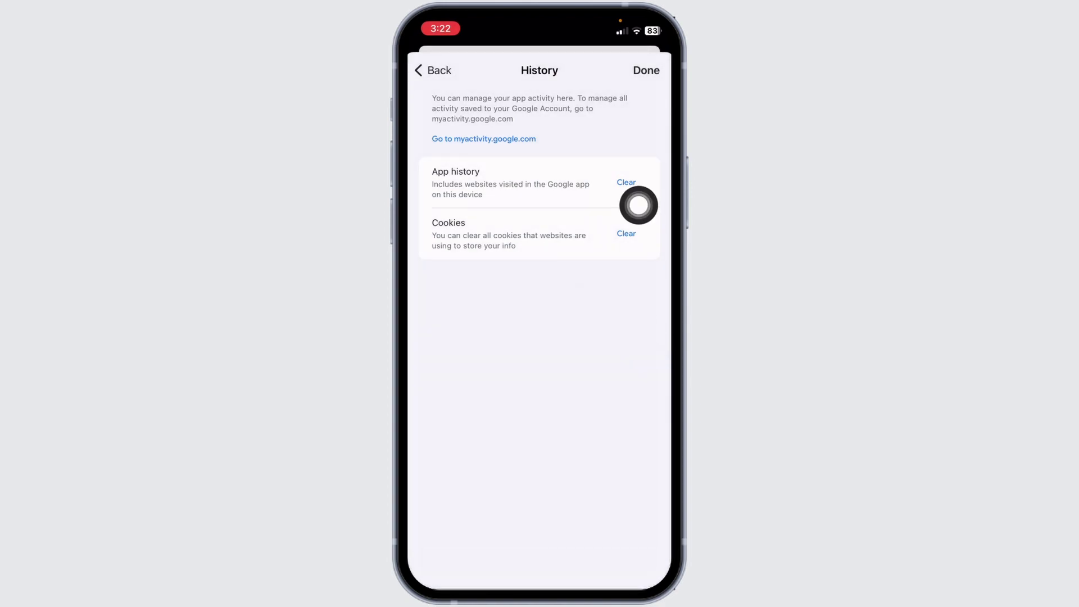
pyautogui.click(625, 182)
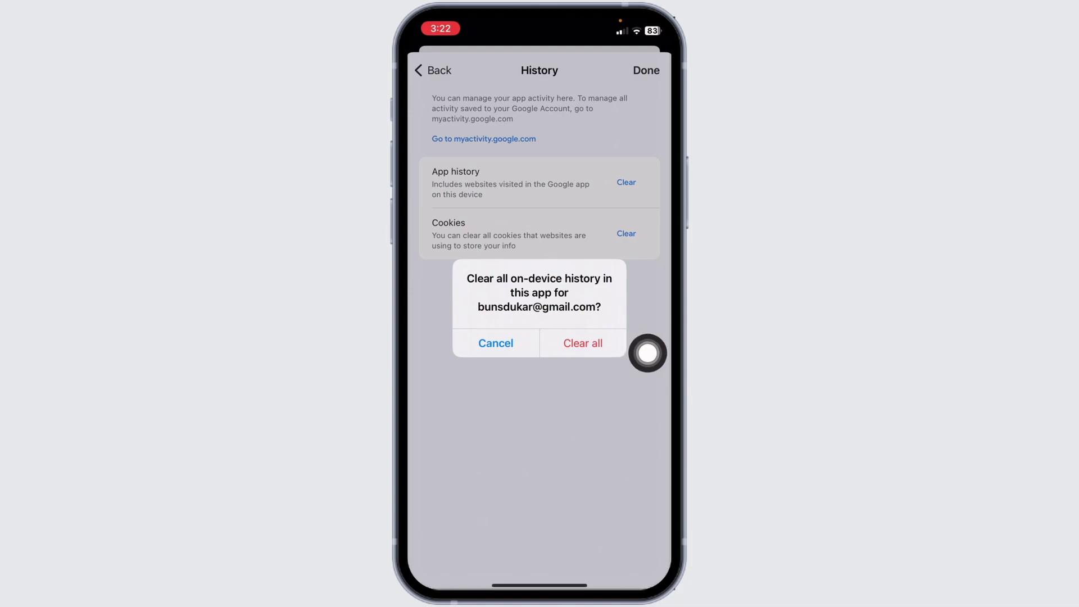
pyautogui.click(616, 353)
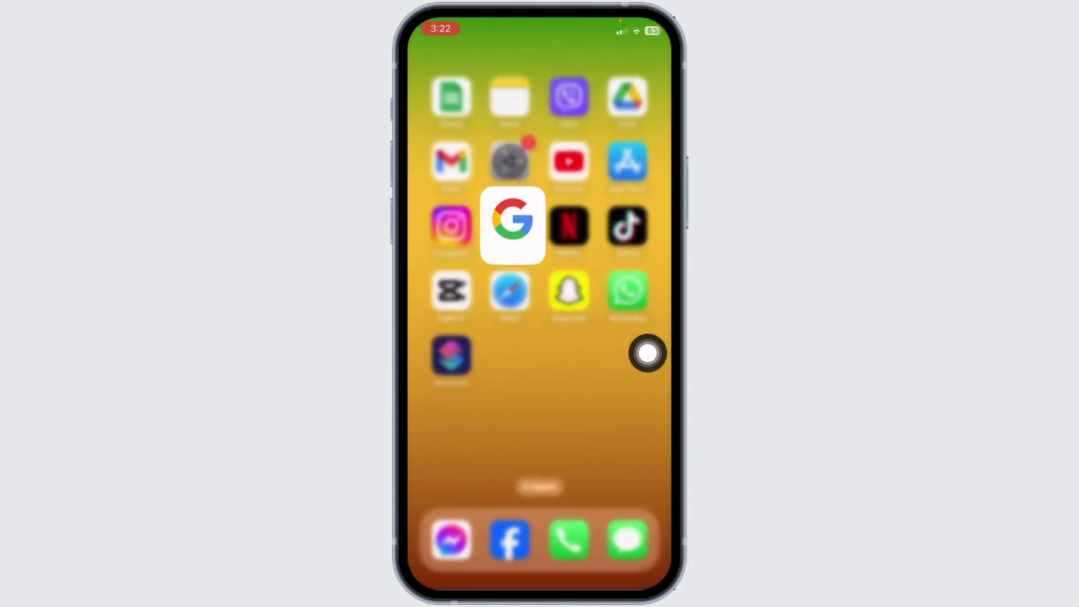